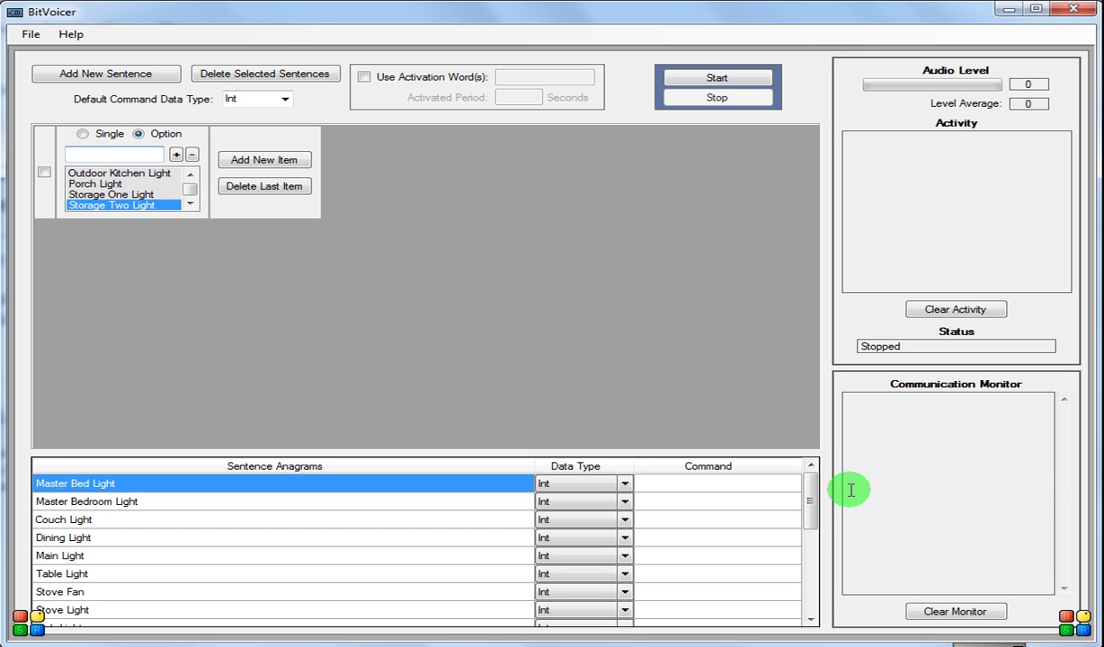
Step: Give the anagram rows command values 32 through 41, starting with Master Bed Light
mouse_move(812, 480)
left_mouse_down()
mouse_move(828, 586)
mouse_move(820, 468)
left_mouse_up()
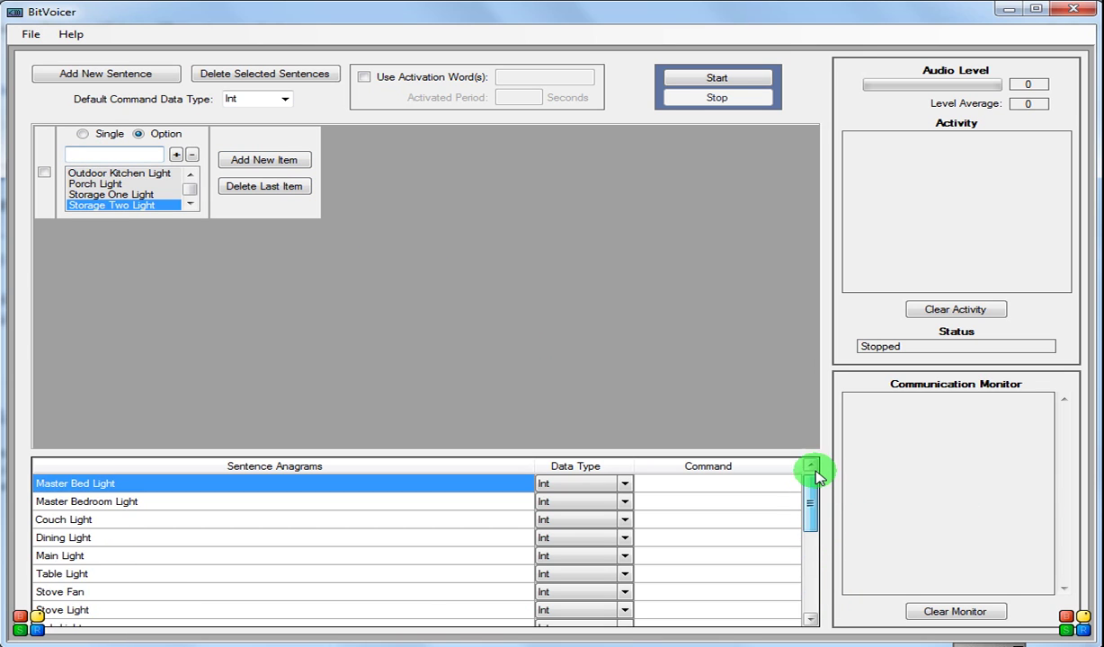
left_click(717, 487)
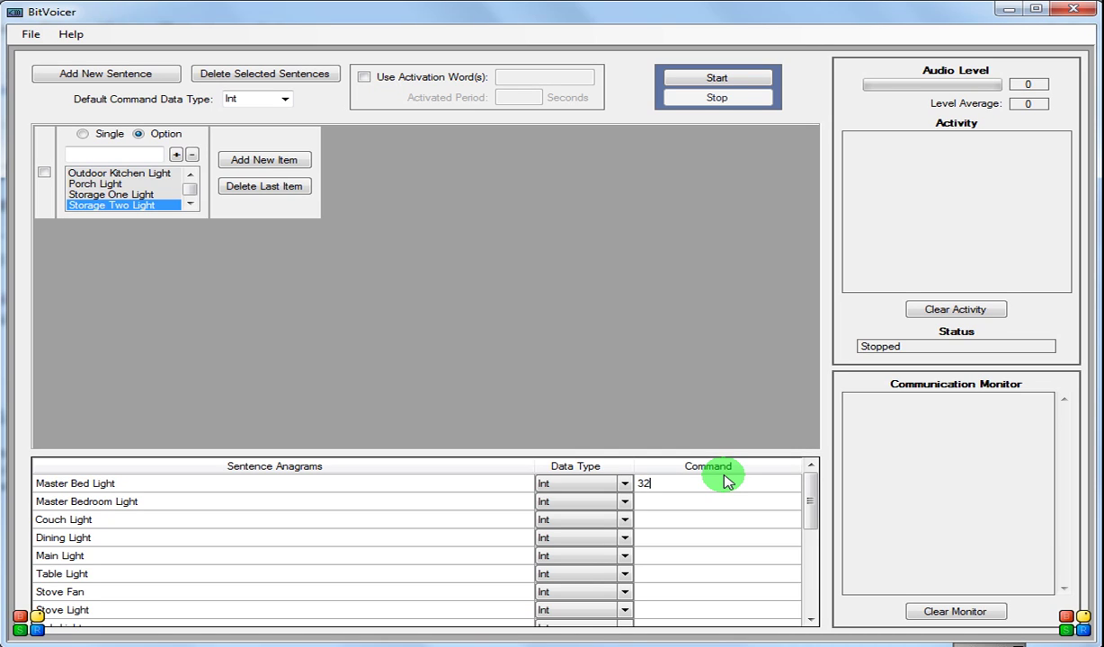
key("Tab")
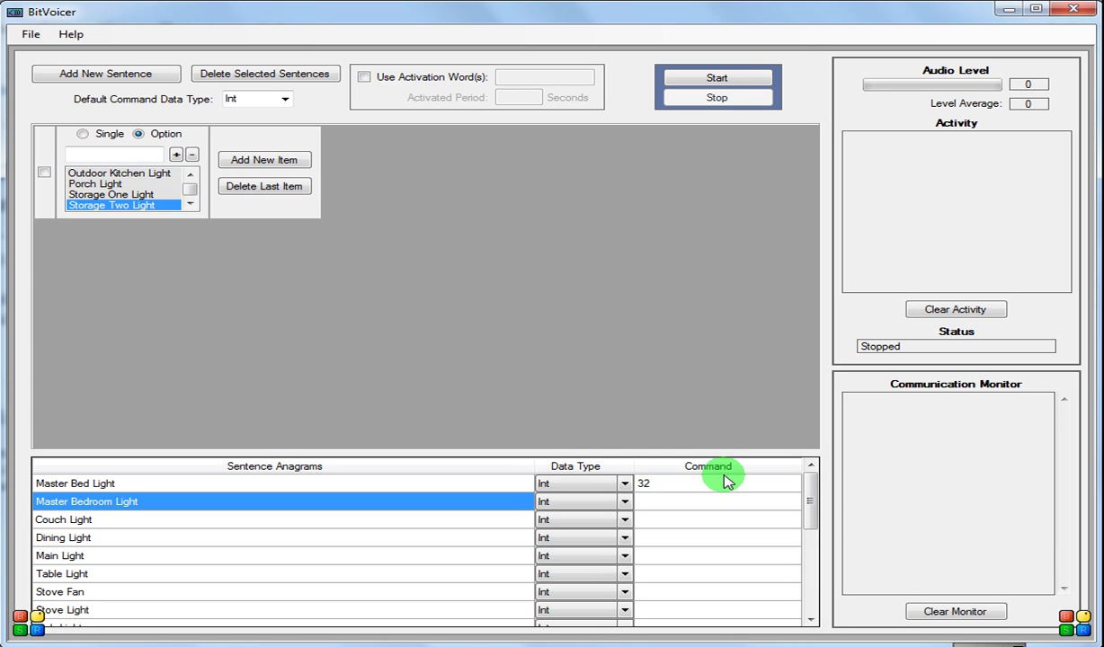
key("Tab")
key("Tab")
type("33")
key("Tab")
key("Tab")
key("Tab")
type("34")
key("Tab")
key("Tab")
key("Tab")
type("35")
key("Tab")
key("Tab")
key("Tab")
type("36")
key("Tab")
key("Tab")
key("Tab")
type("37")
key("Tab")
key("Tab")
key("Tab")
type("38")
key("Tab")
key("Tab")
key("Tab")
type("39")
key("Tab")
key("Tab")
key("Tab")
type("40")
Step: Continue with command values 42 through 51, ending at Storage Two Light
key("Tab")
key("Tab")
key("Tab")
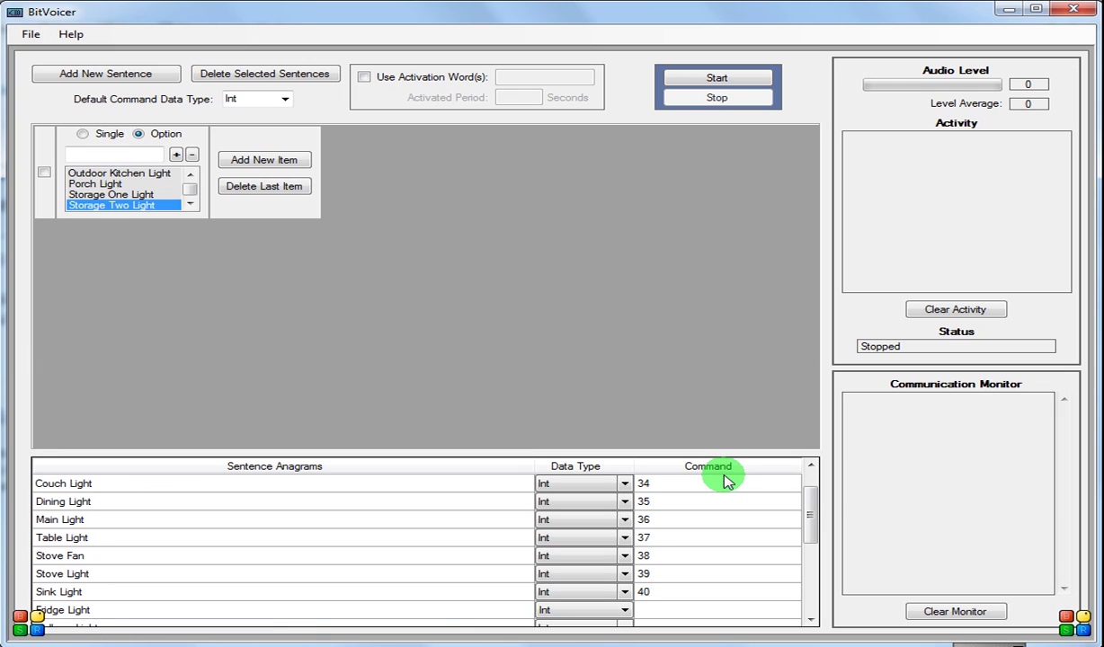
type("41")
key("Tab")
key("Tab")
key("Tab")
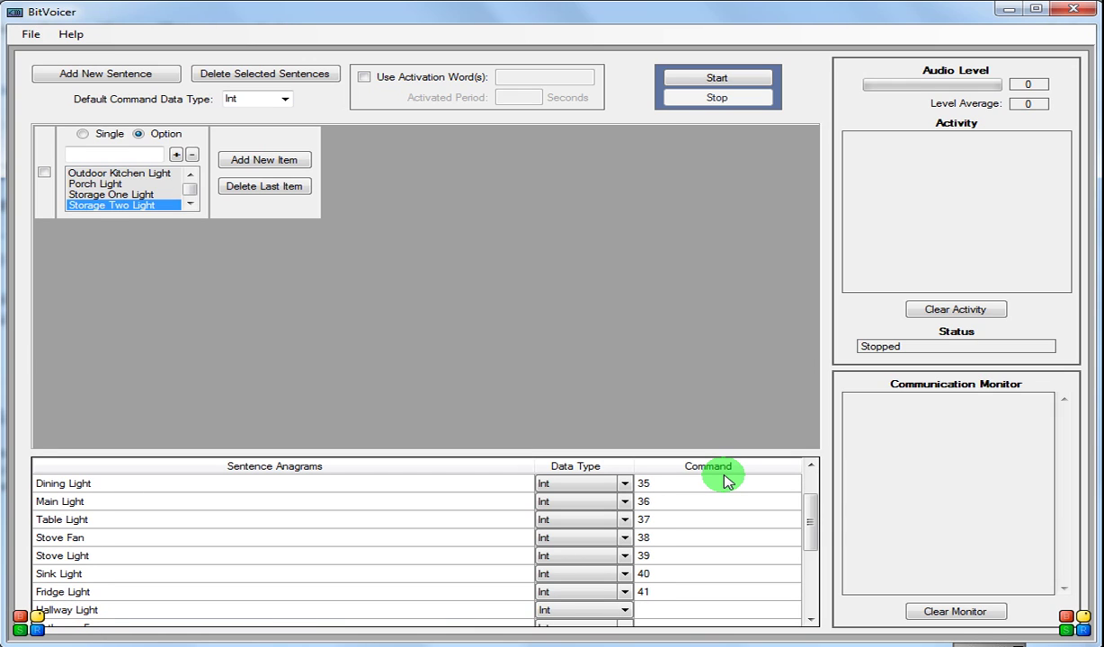
type("42")
key("Tab")
key("Tab")
key("Tab")
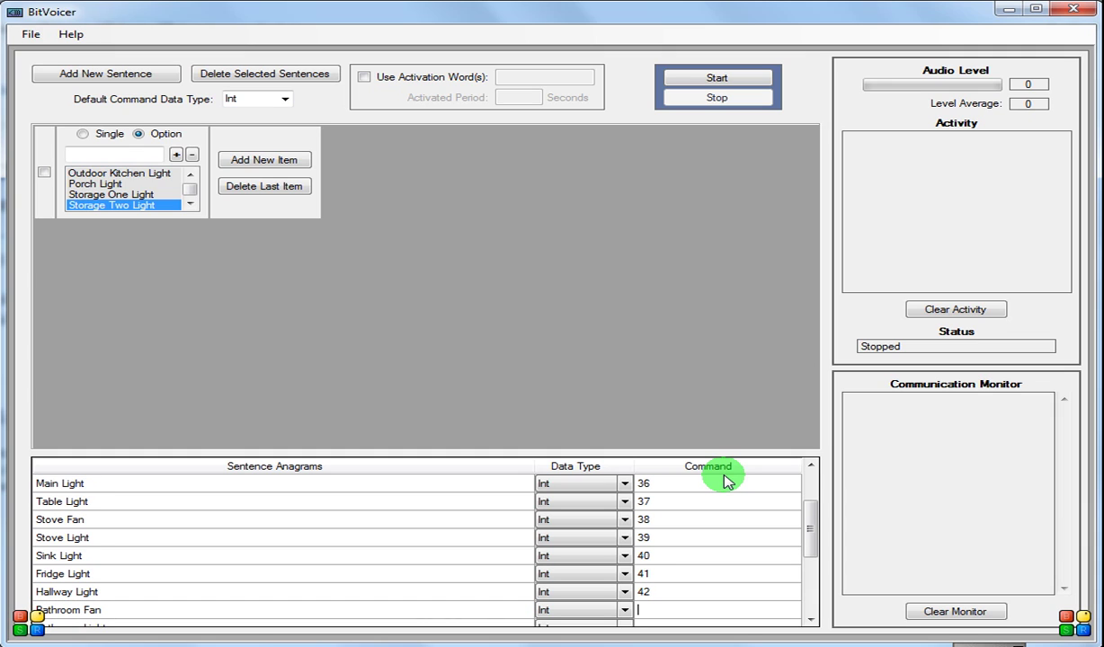
type("43")
key("Tab")
key("Tab")
key("Tab")
type("44")
key("Tab")
key("Tab")
key("Tab")
type("4")
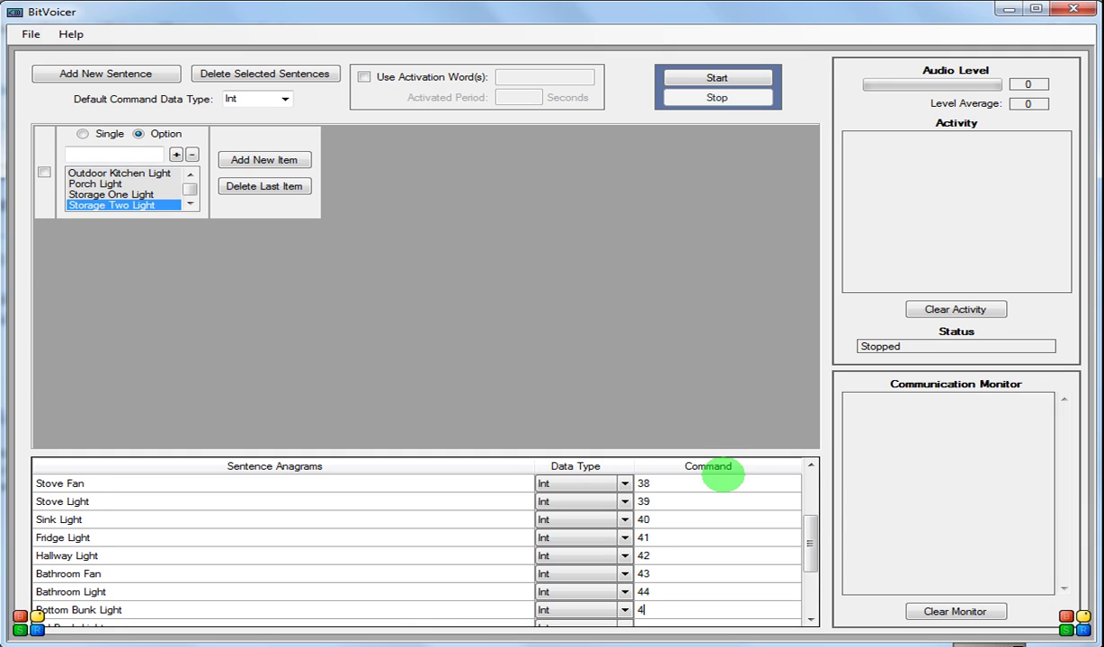
type("5")
key("Tab")
key("Tab")
key("Tab")
type("46")
key("Tab")
key("Tab")
key("Tab")
type("47")
key("Tab")
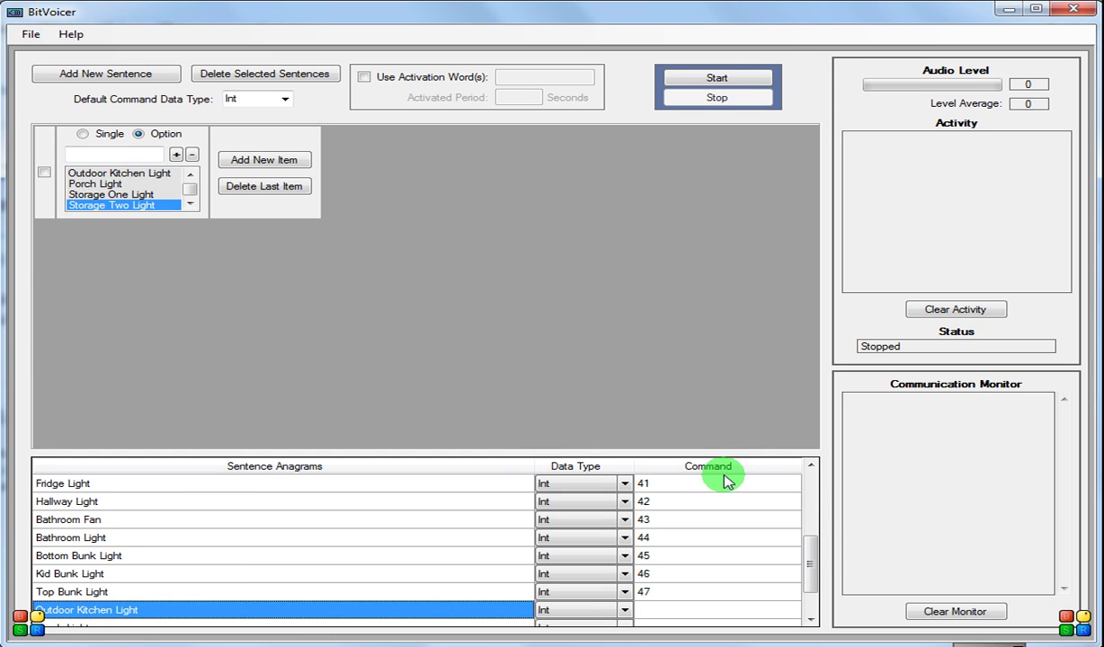
key("Tab")
key("Tab")
type("48")
key("Tab")
key("Tab")
key("Tab")
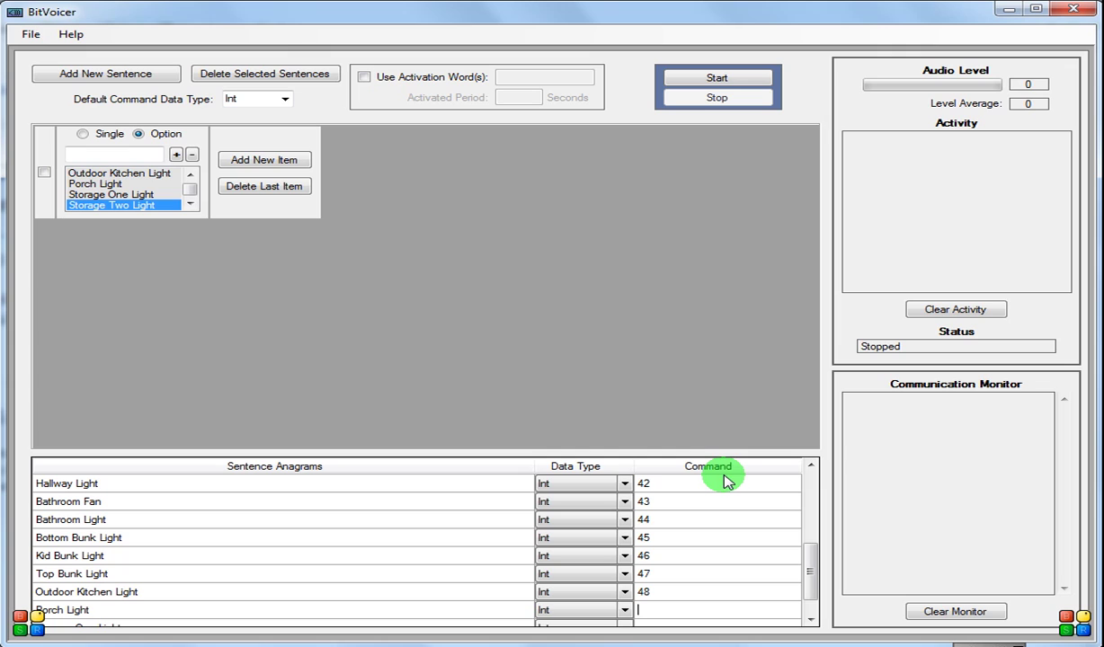
type("49")
key("Tab")
key("Tab")
key("Tab")
type("50")
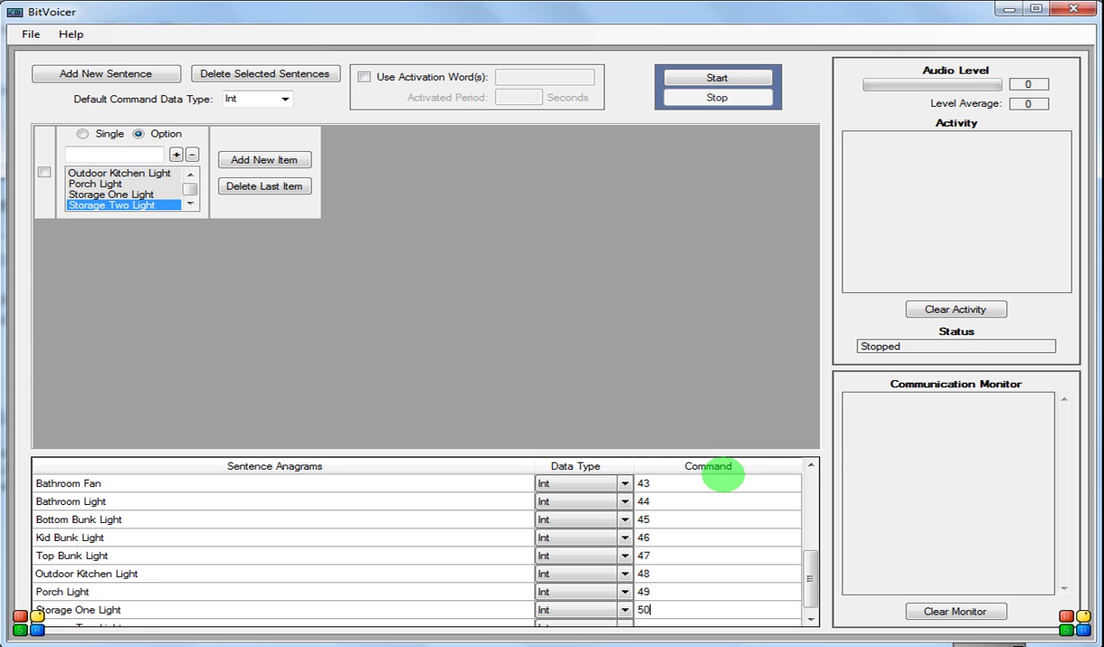
key("Tab")
key("Tab")
key("Tab")
type("51")
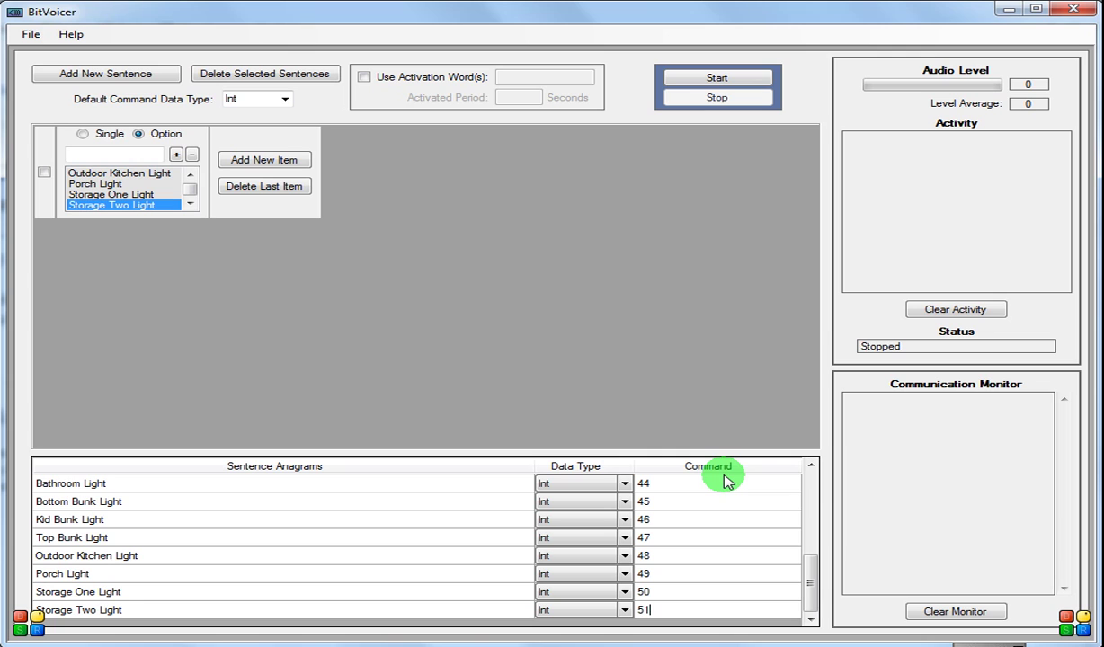
Step: Make String the default command data type
left_click_drag(805, 596, 809, 486)
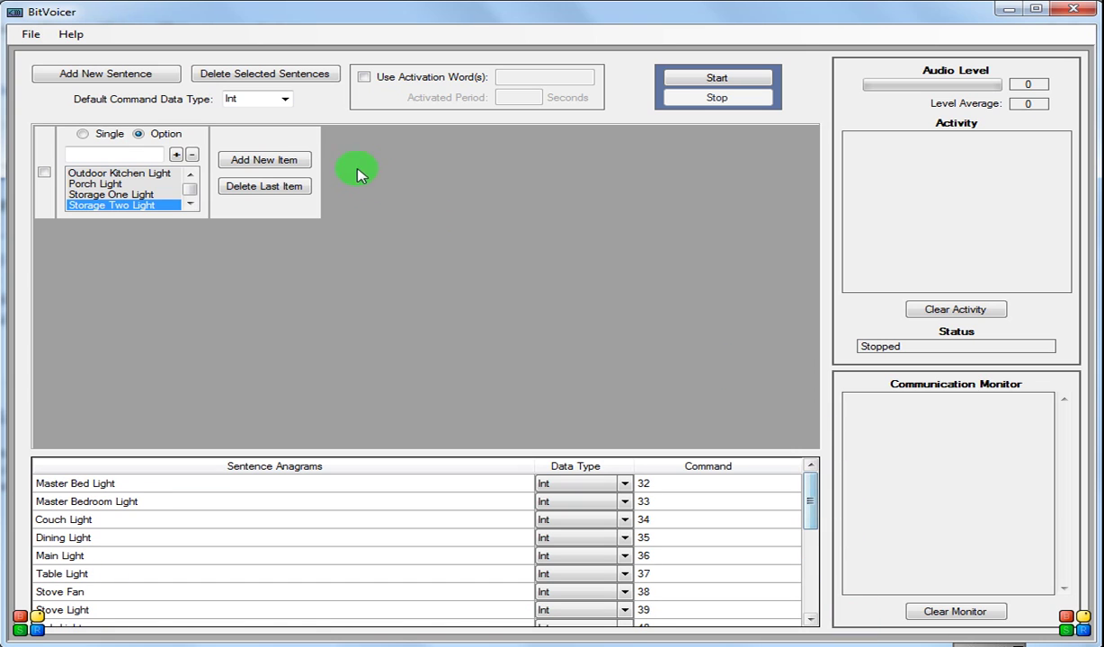
left_click(284, 101)
left_click(251, 145)
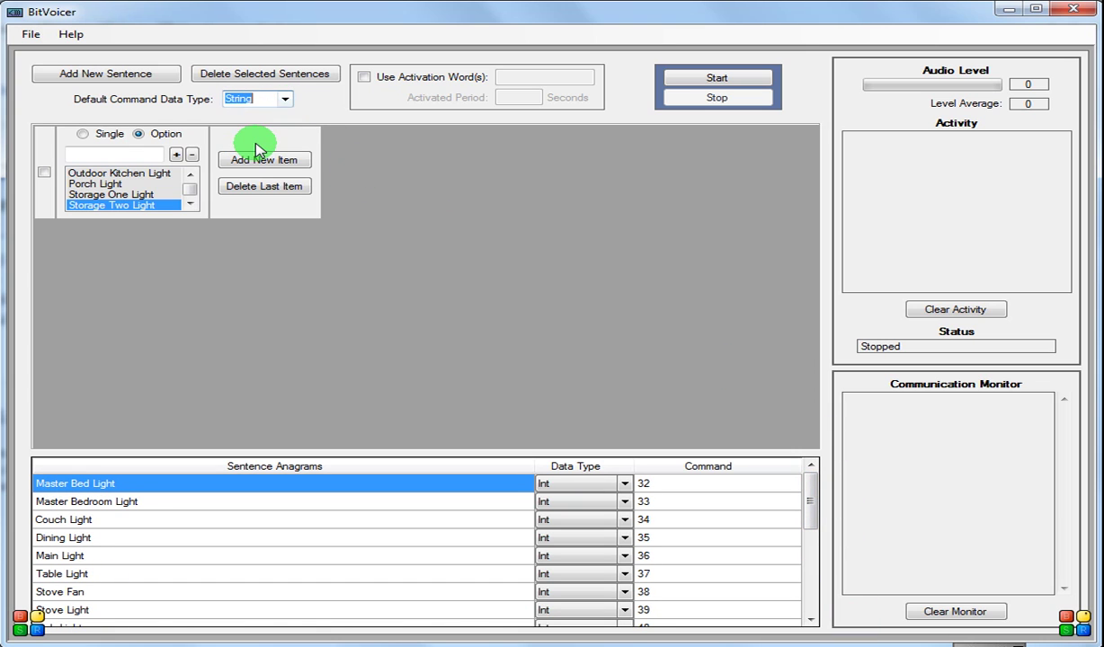
Step: Add an Awning sentence whose second part offers the options In and Out
left_click(135, 73)
left_click(126, 252)
type("Aw")
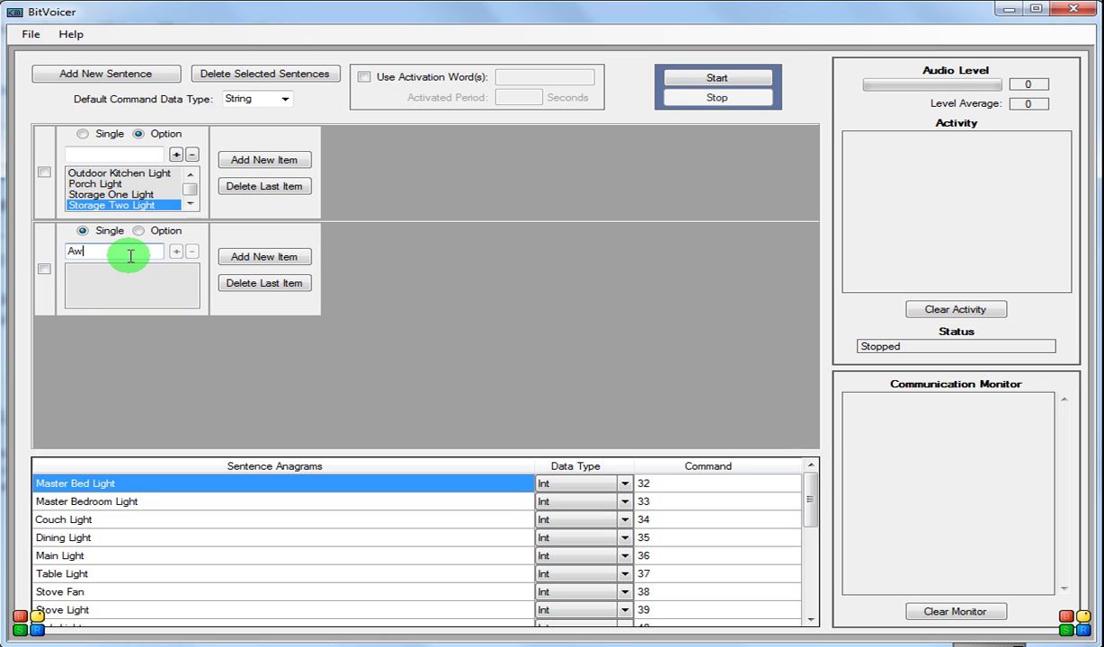
type("bning")
left_click(258, 256)
left_click(291, 232)
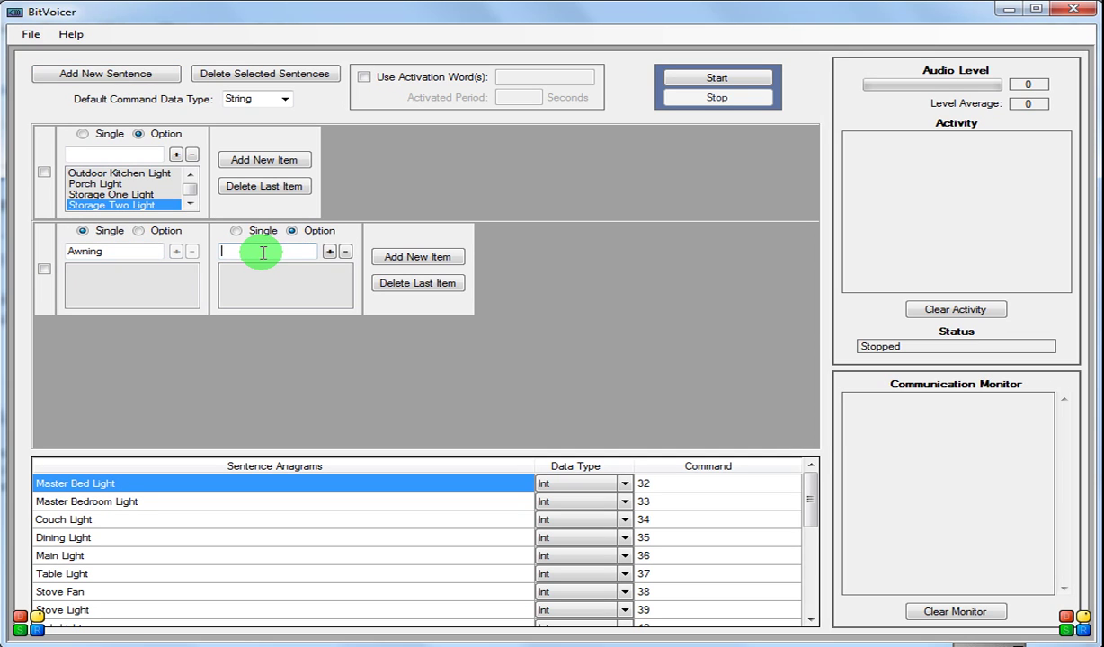
type("In")
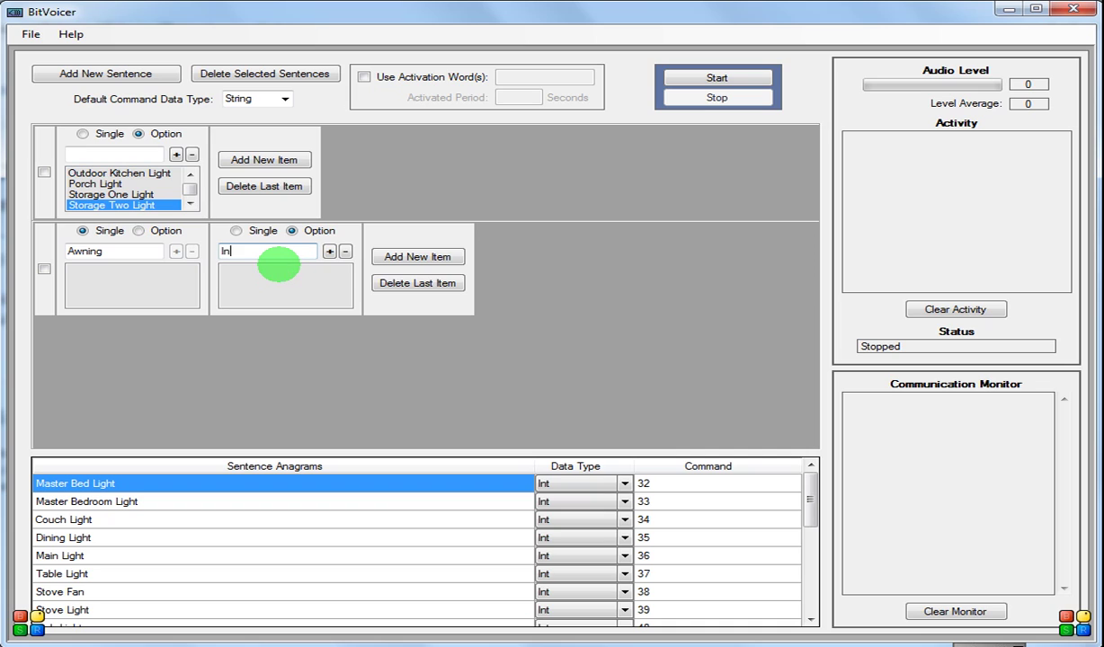
key("Return")
type("Out")
key("Return")
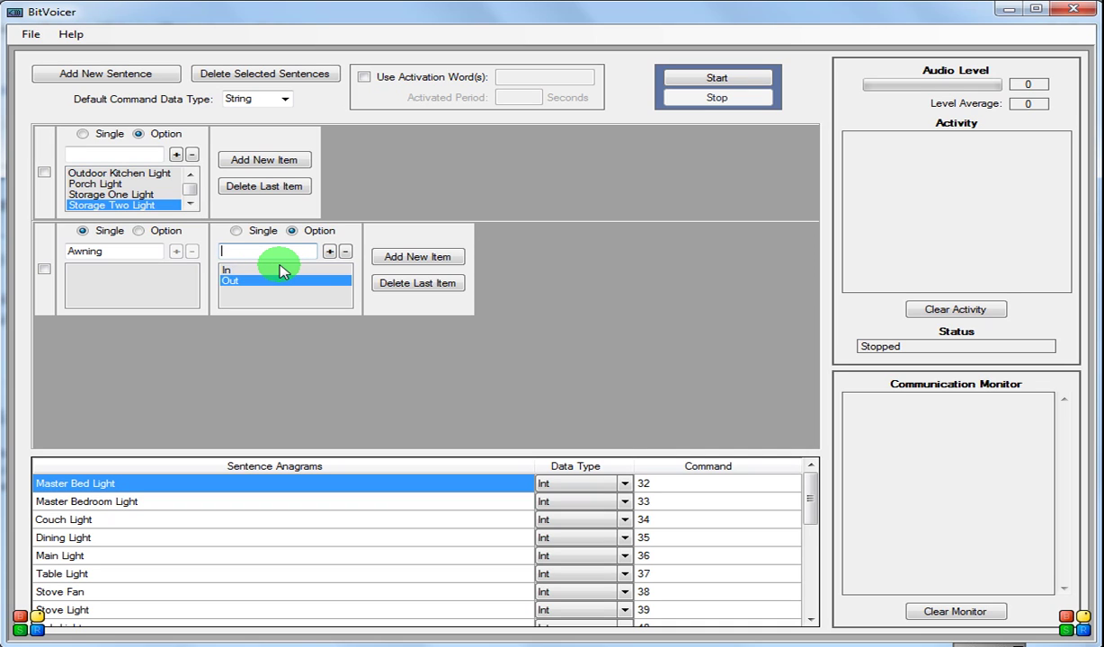
Step: Add a Slide sentence whose second part offers the options In and Out
left_click(95, 74)
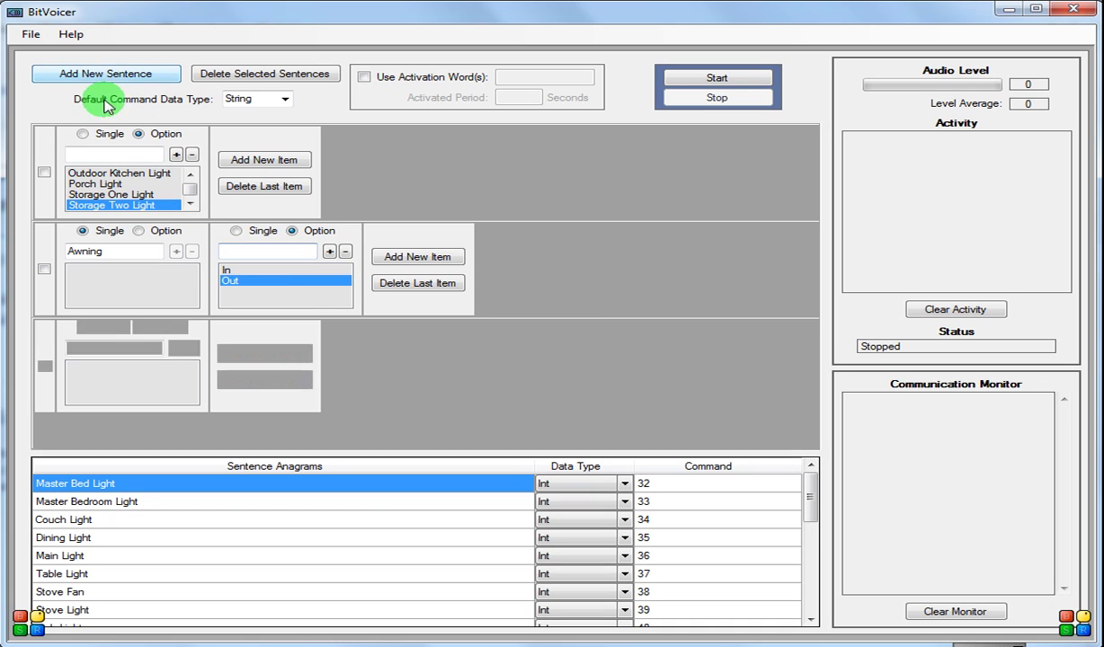
left_click(102, 348)
type("Slide")
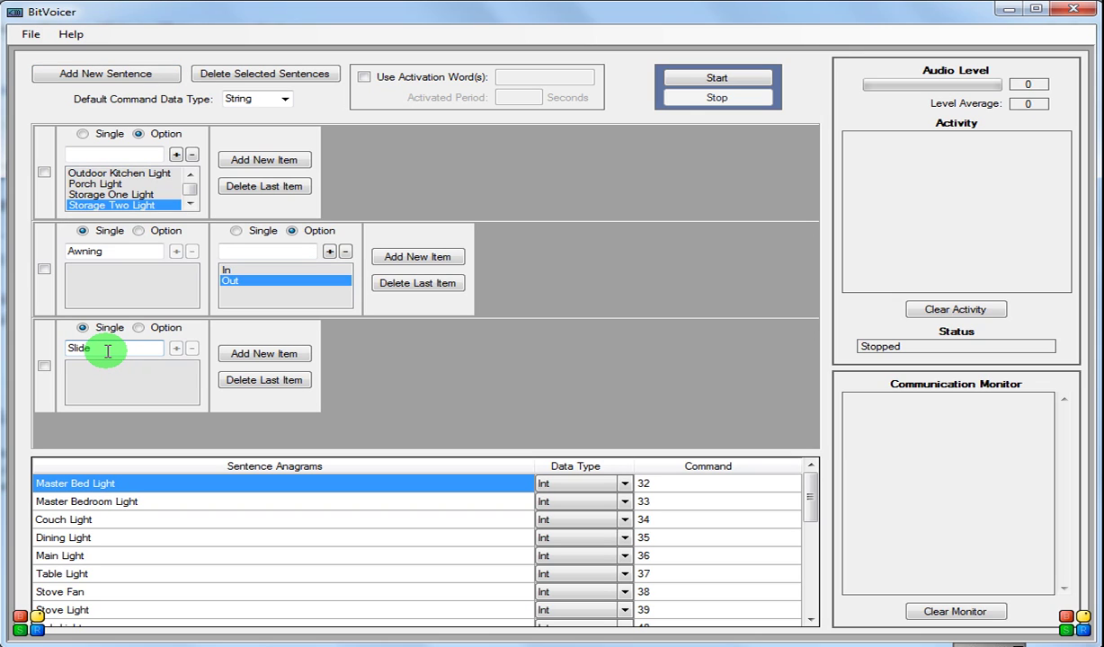
left_click(235, 354)
left_click(227, 347)
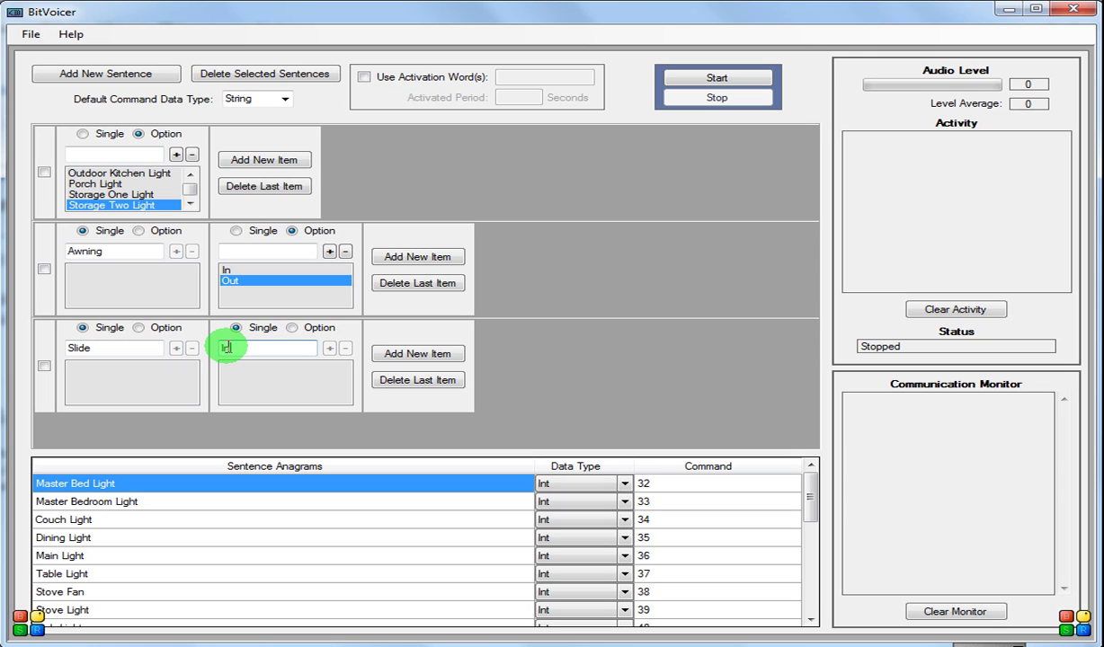
type("In")
left_click(319, 329)
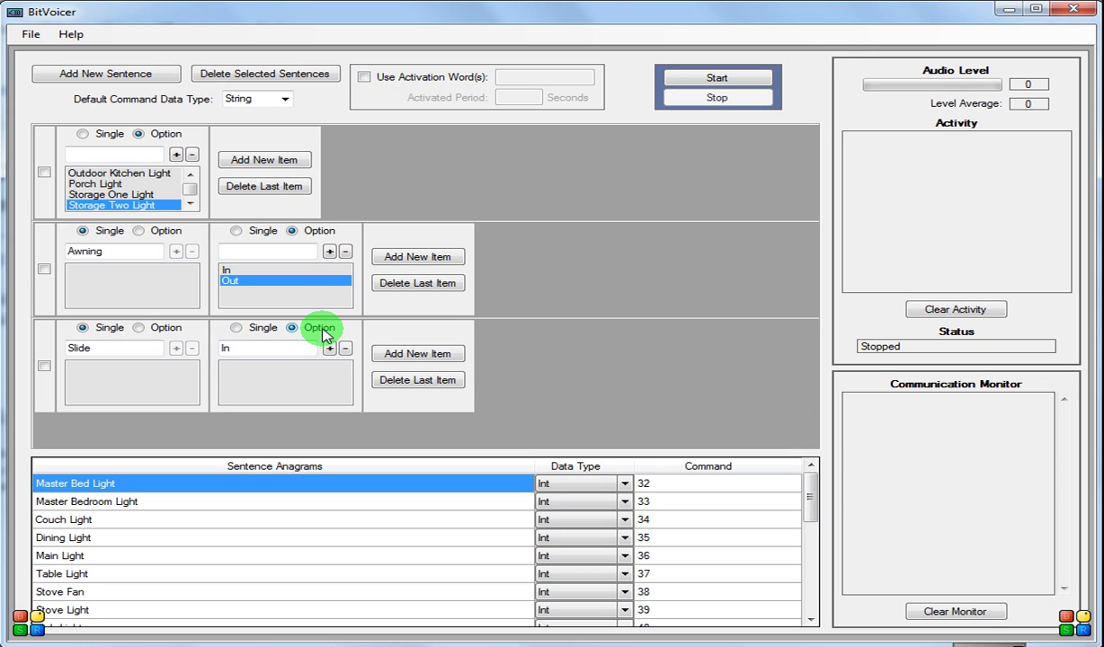
left_click(329, 348)
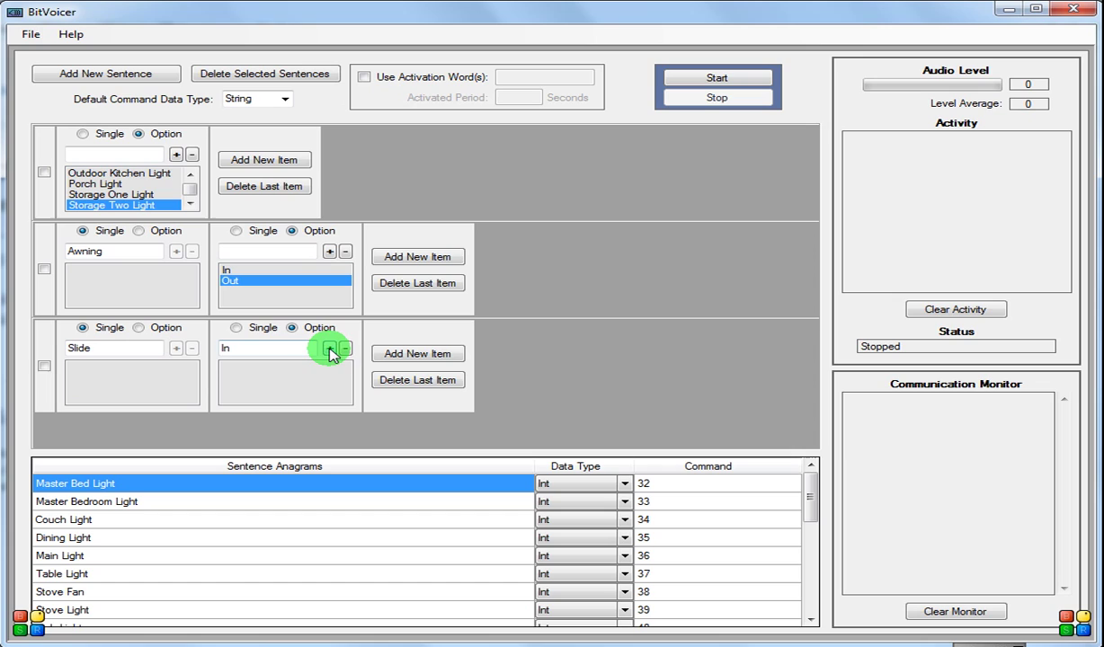
left_click(253, 350)
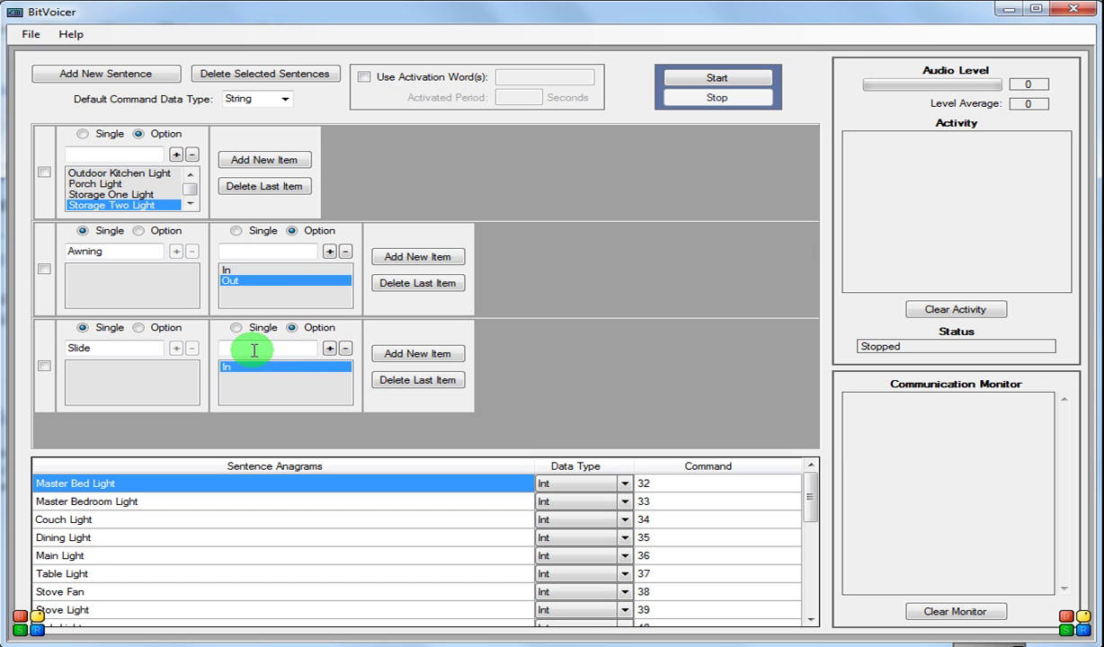
type("Out")
key("Return")
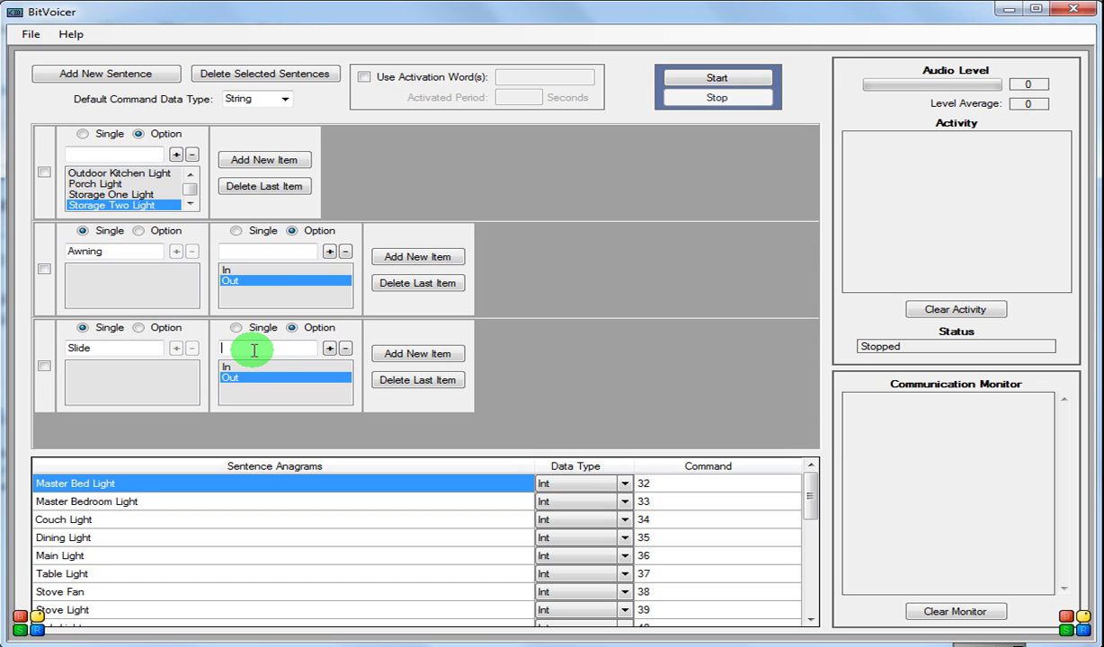
left_click_drag(811, 511, 665, 608)
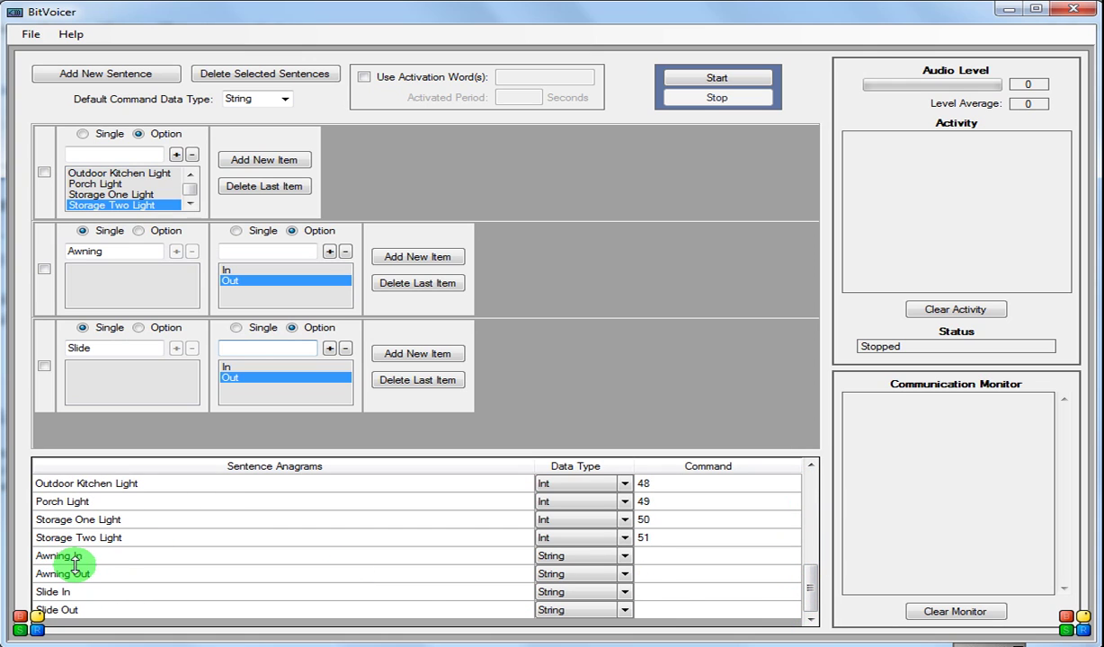
Step: Enter the commands AwningL1, AwningL0, SlideL1 and SlideL0 for the four new Awning/Slide anagrams
left_click(657, 556)
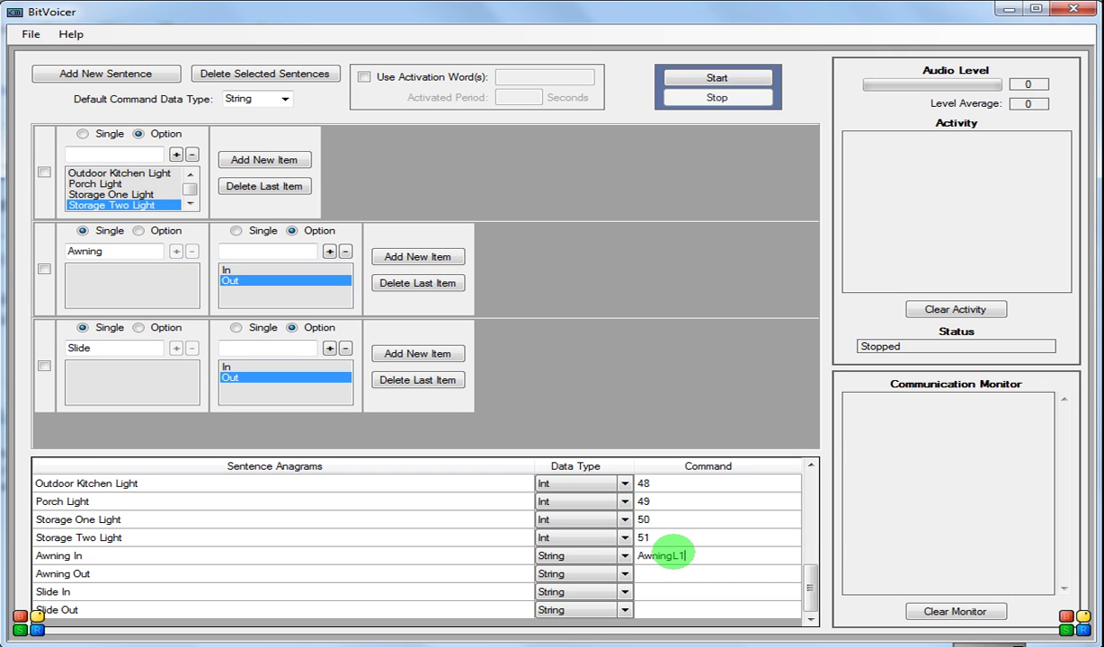
key("Return")
type("AwningL0")
key("Return")
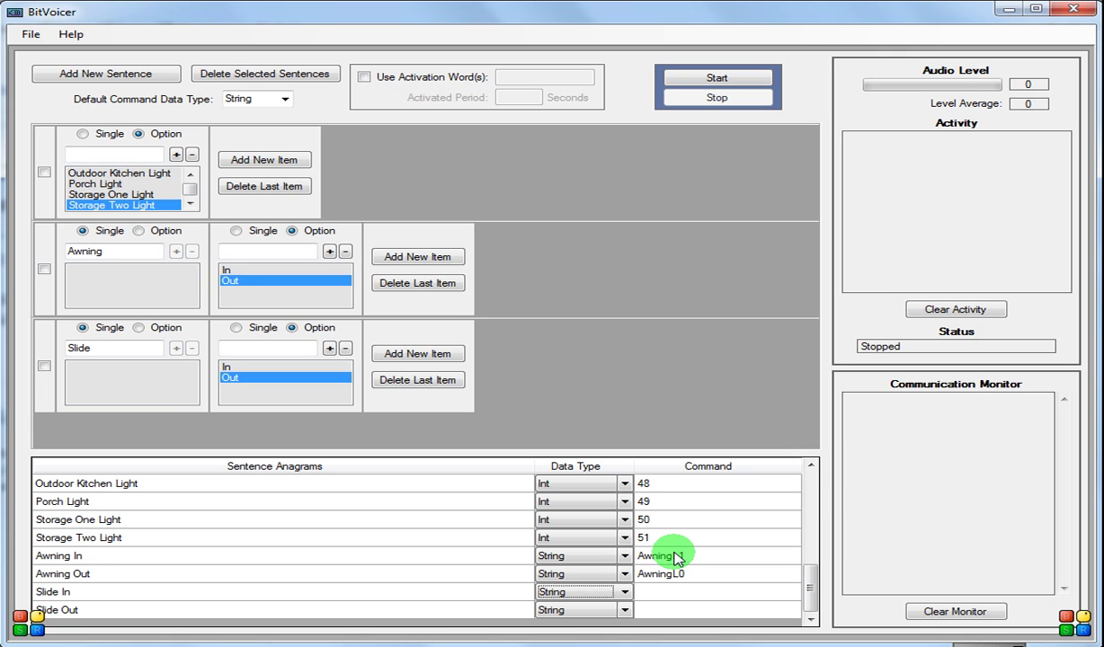
type("Slide")
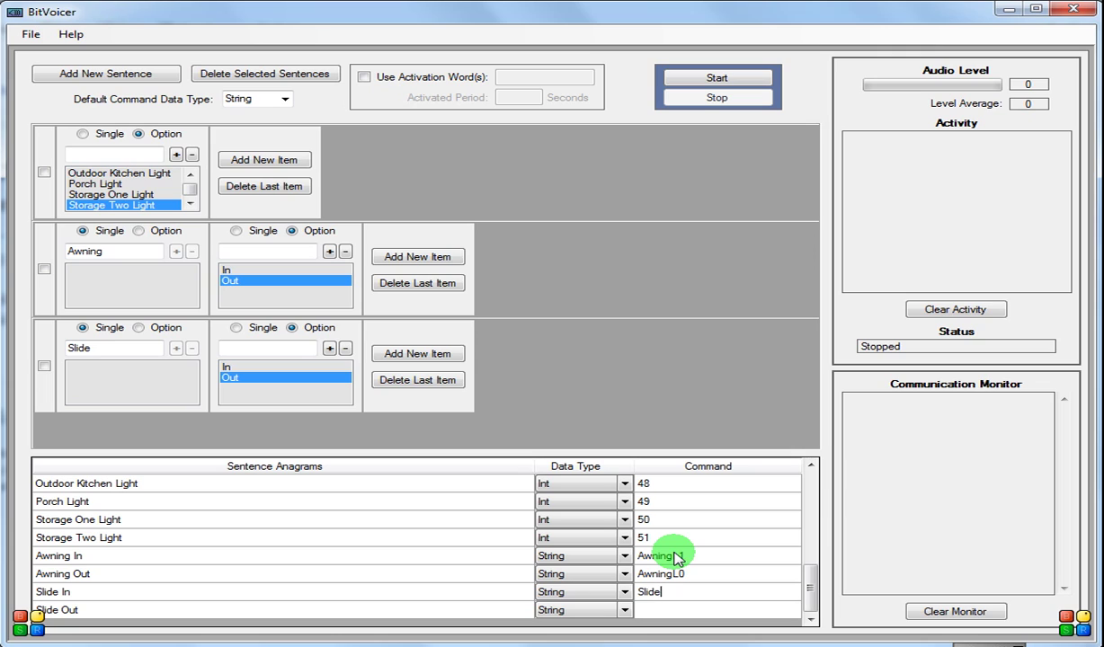
type("L1")
key("Return")
type("S")
Step: Save the sentence set and scroll the anagram grid back to the top
left_click(32, 34)
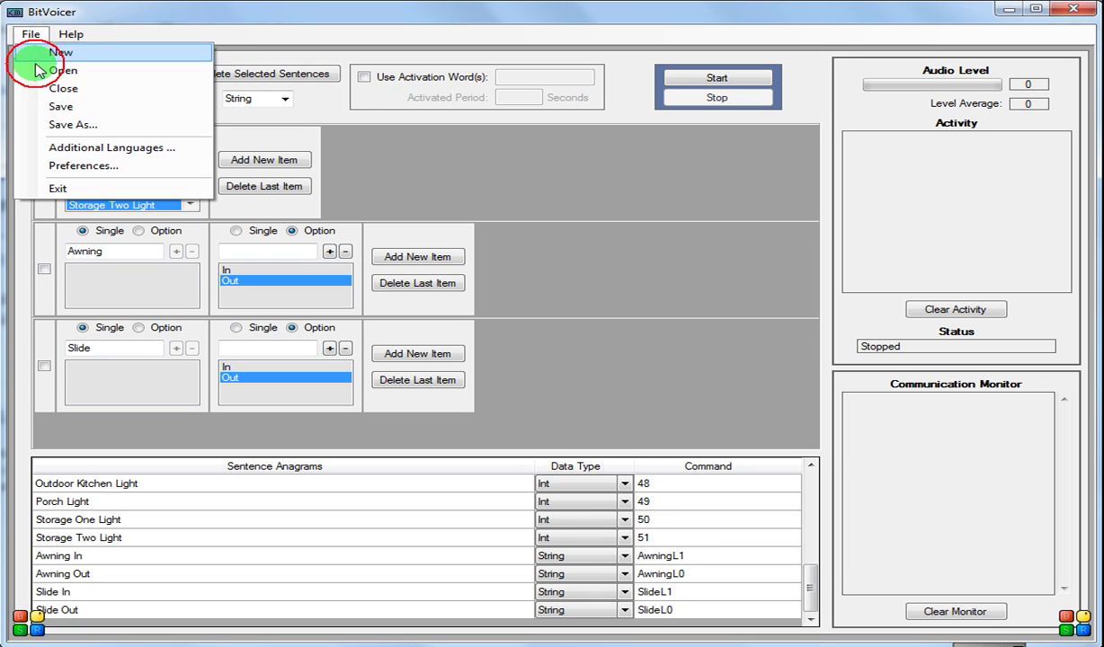
left_click(56, 106)
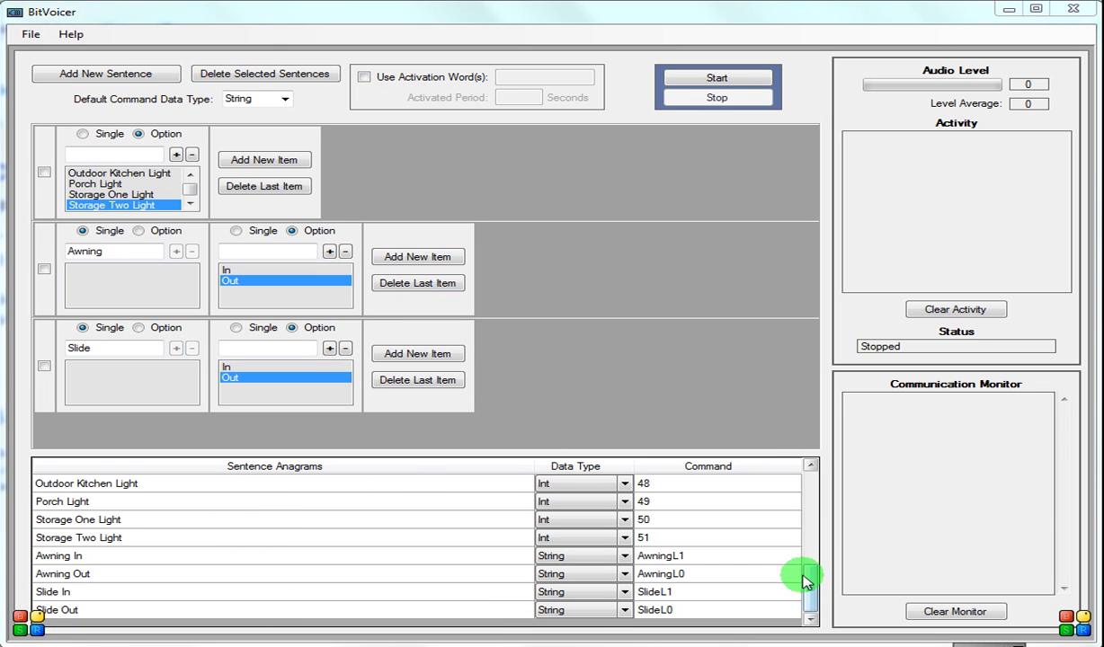
left_click_drag(803, 591, 833, 596)
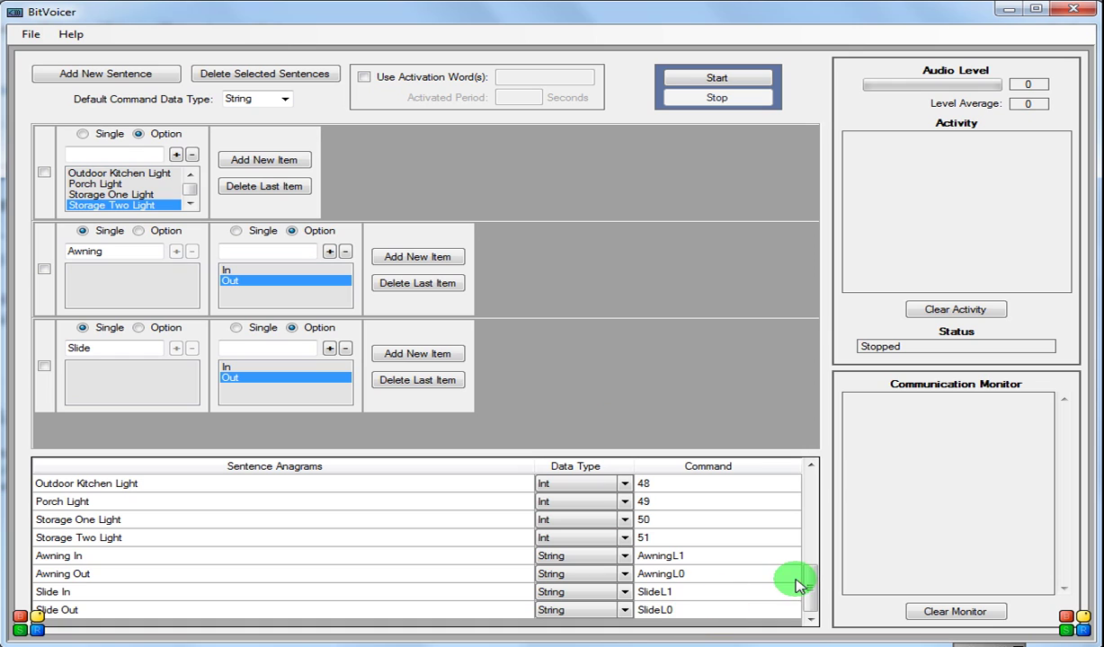
left_click_drag(806, 582, 815, 486)
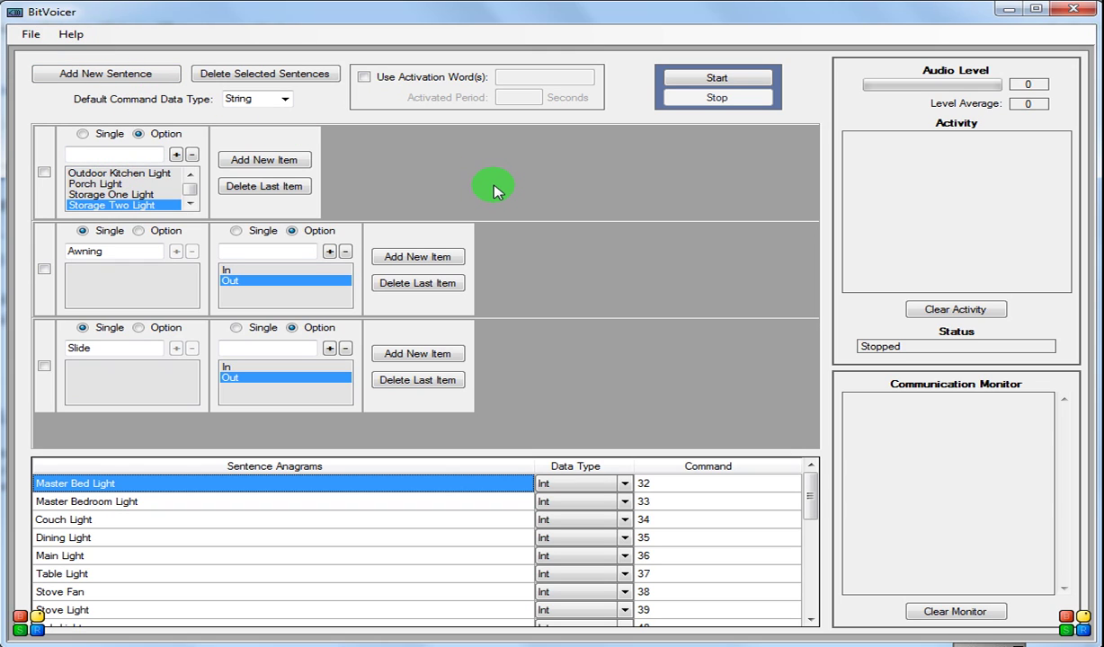
Step: Save the set, then start speech recognition, speak some commands, and stop it
left_click(30, 34)
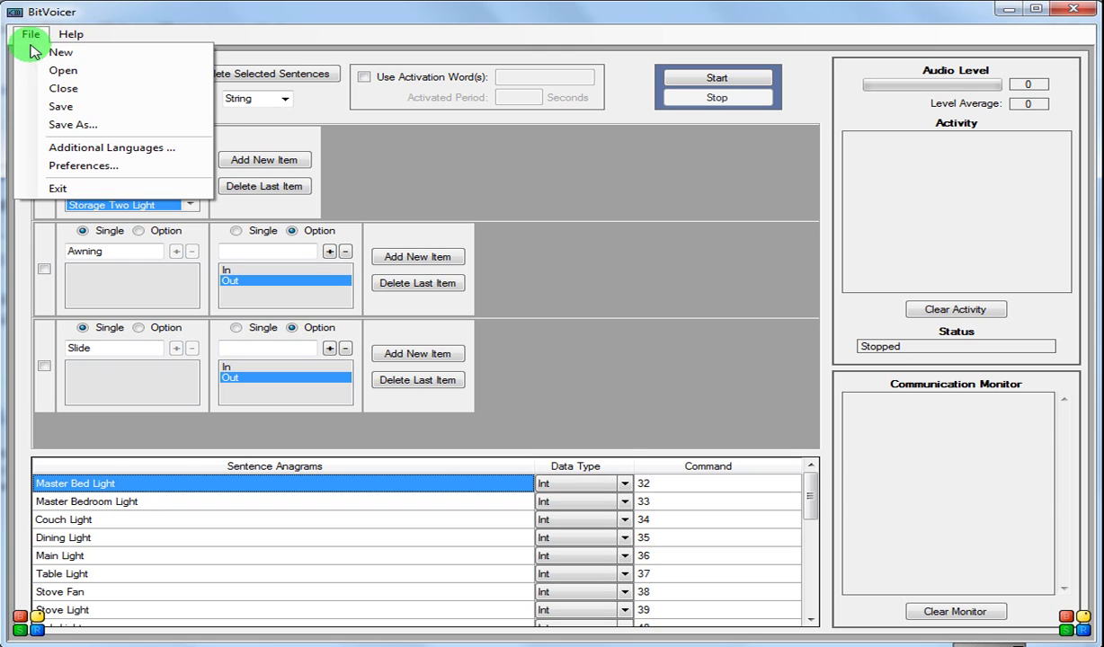
left_click(63, 109)
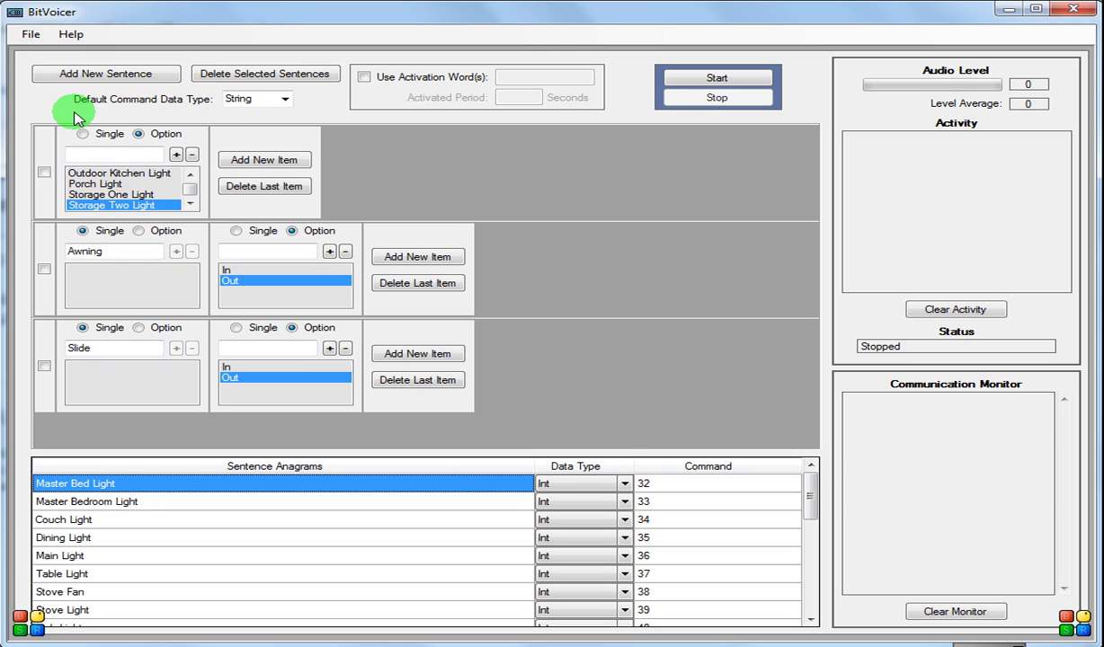
left_click(697, 81)
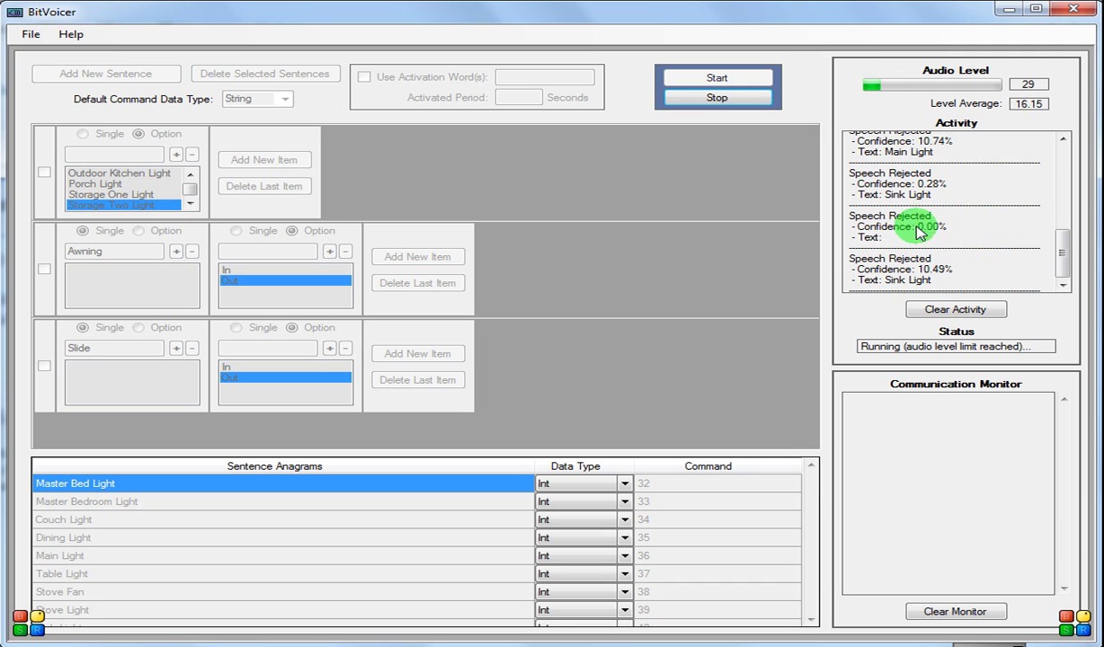
left_click(726, 101)
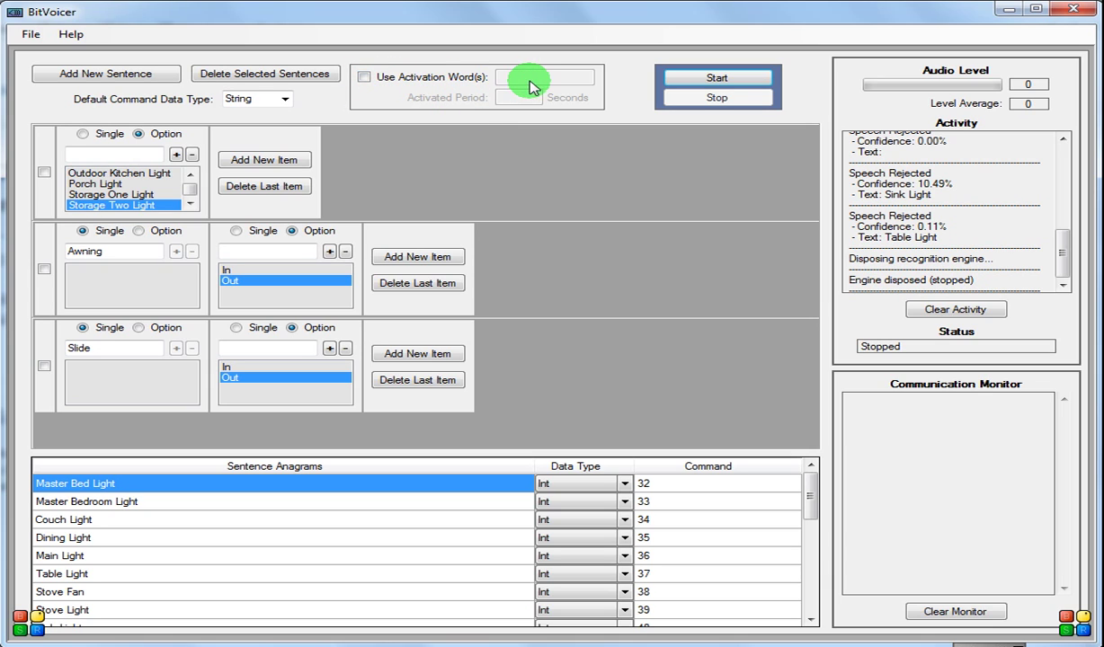
Step: Turn on the AutoBot activation word with a 5-second activated period
left_click(363, 77)
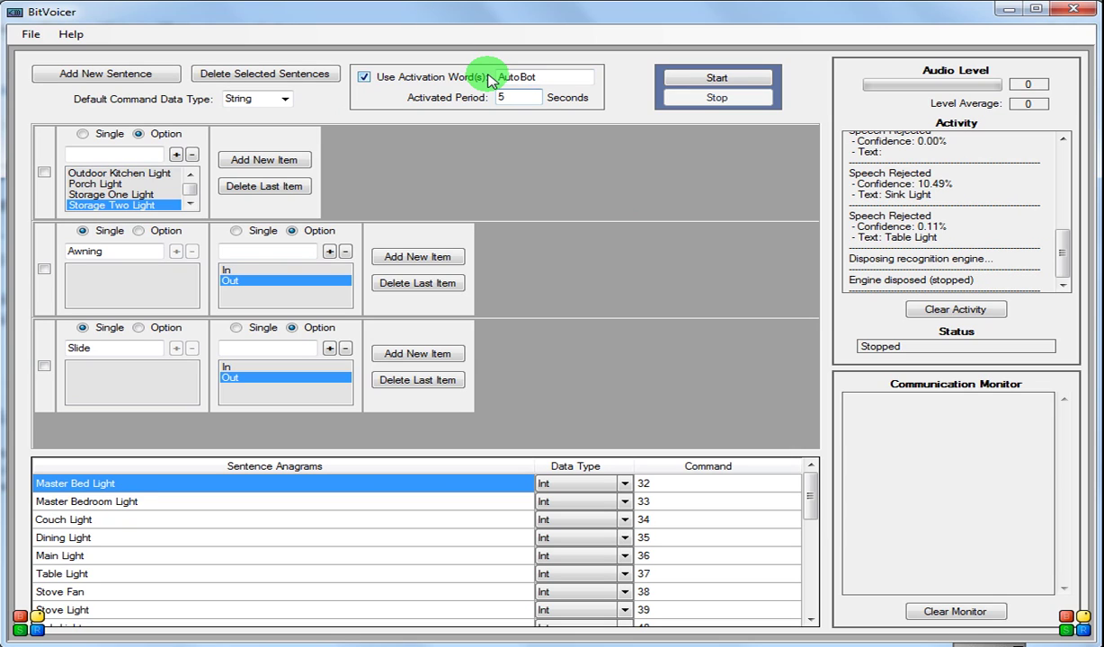
left_click(516, 97)
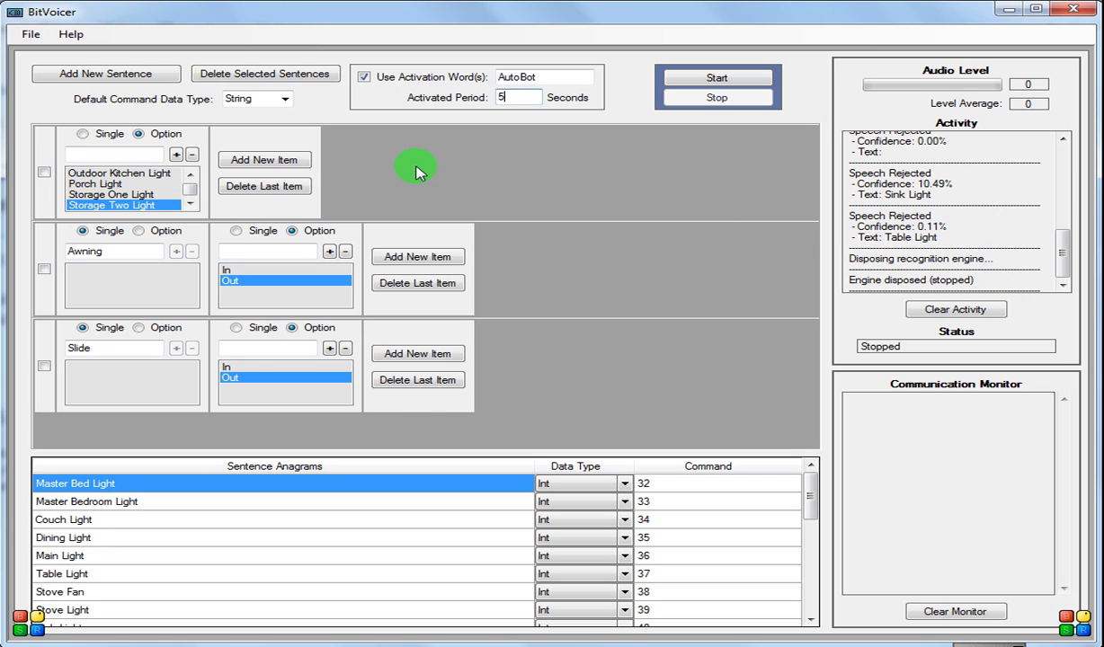
left_click(30, 34)
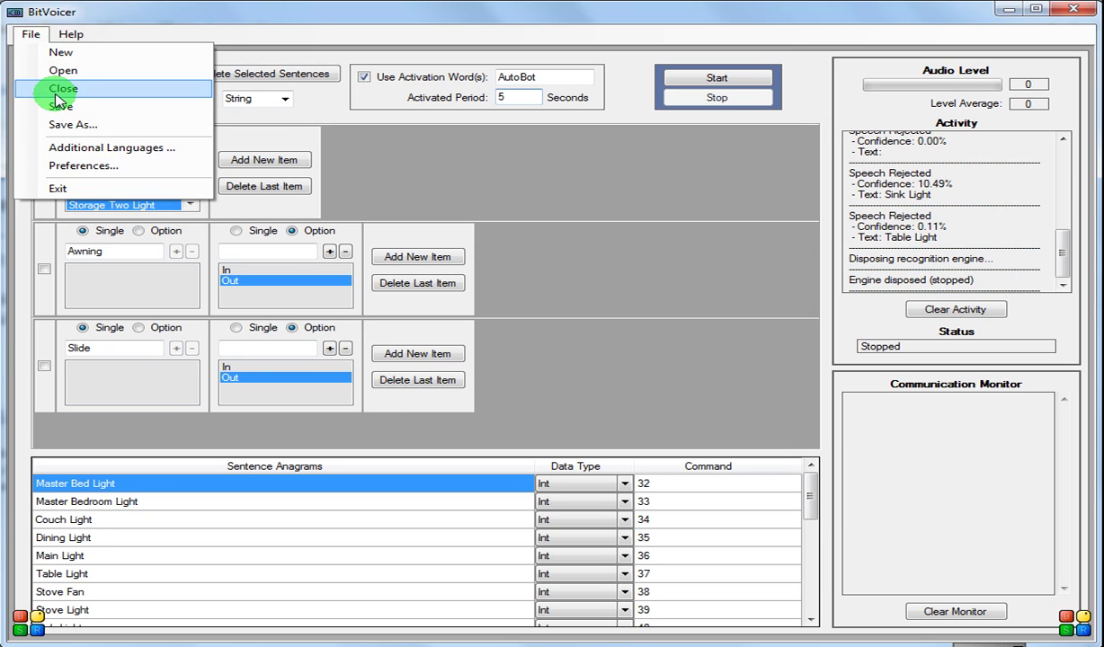
key("Escape")
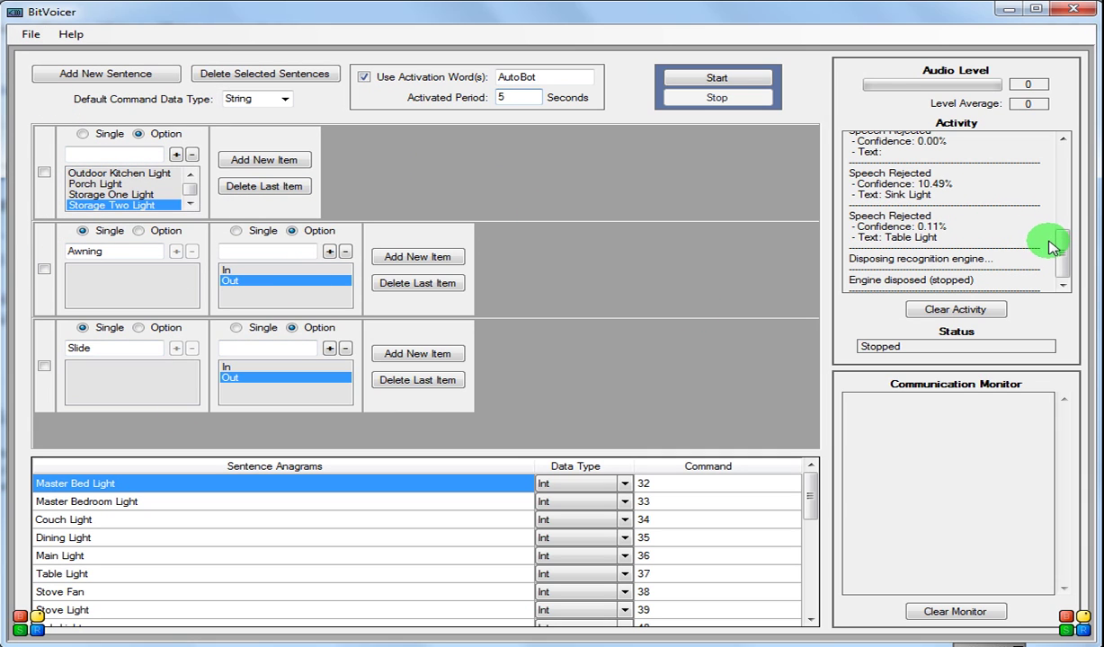
left_click_drag(1064, 251, 1070, 280)
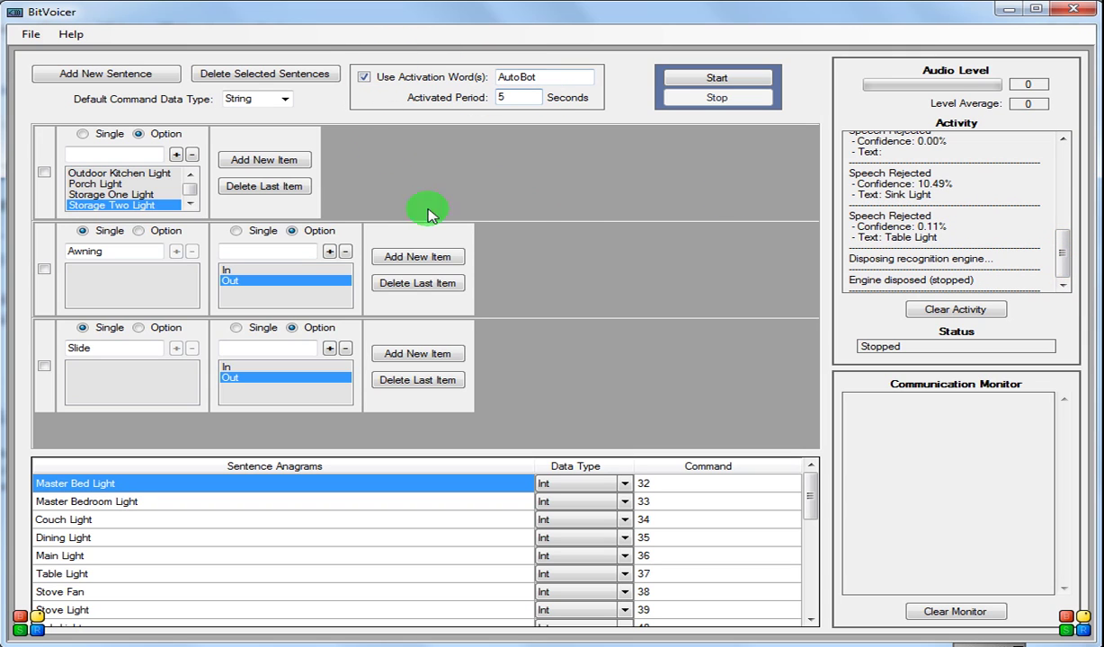
Step: Save the activation settings, then start recognition and speak AutoBot-prefixed commands to test them
left_click(21, 34)
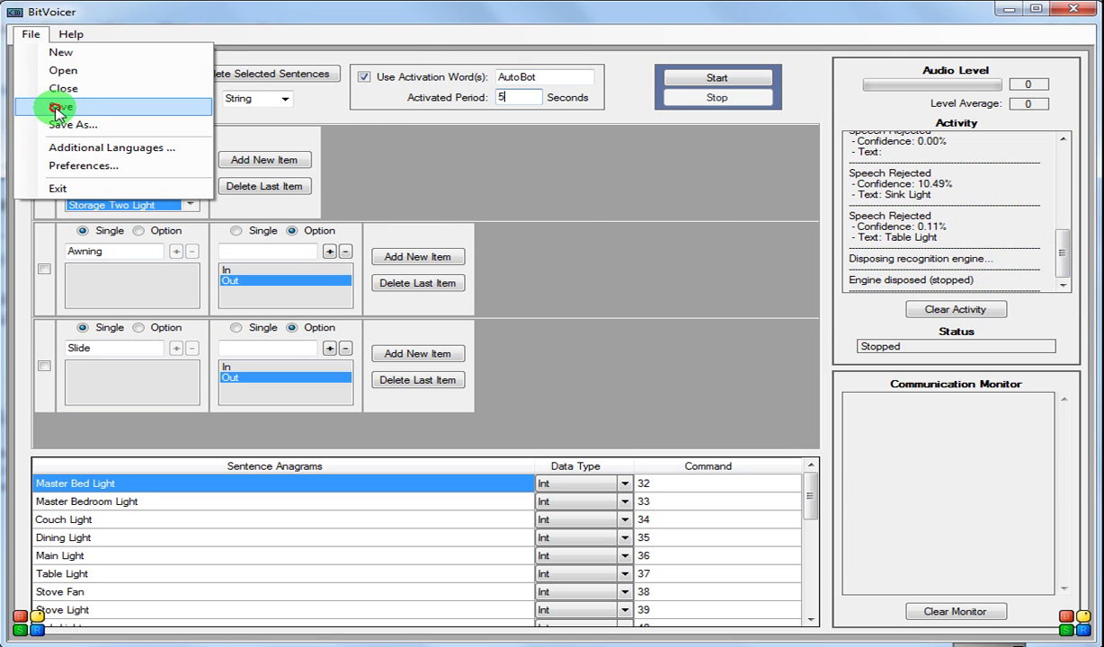
left_click(556, 233)
left_click(759, 77)
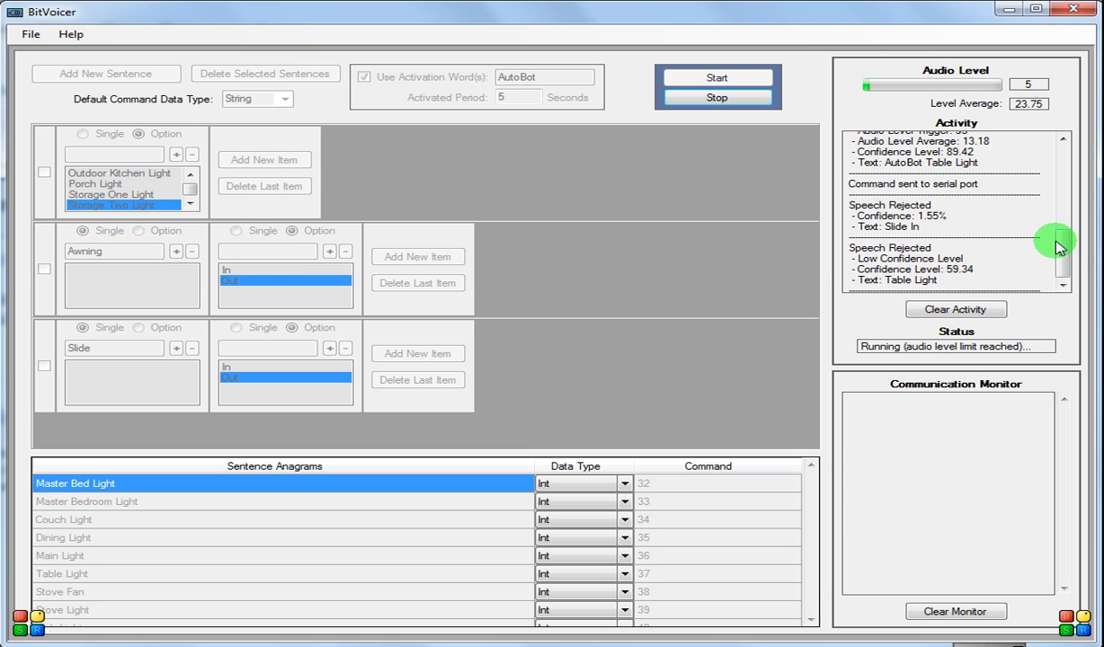
left_click_drag(1067, 249, 946, 268)
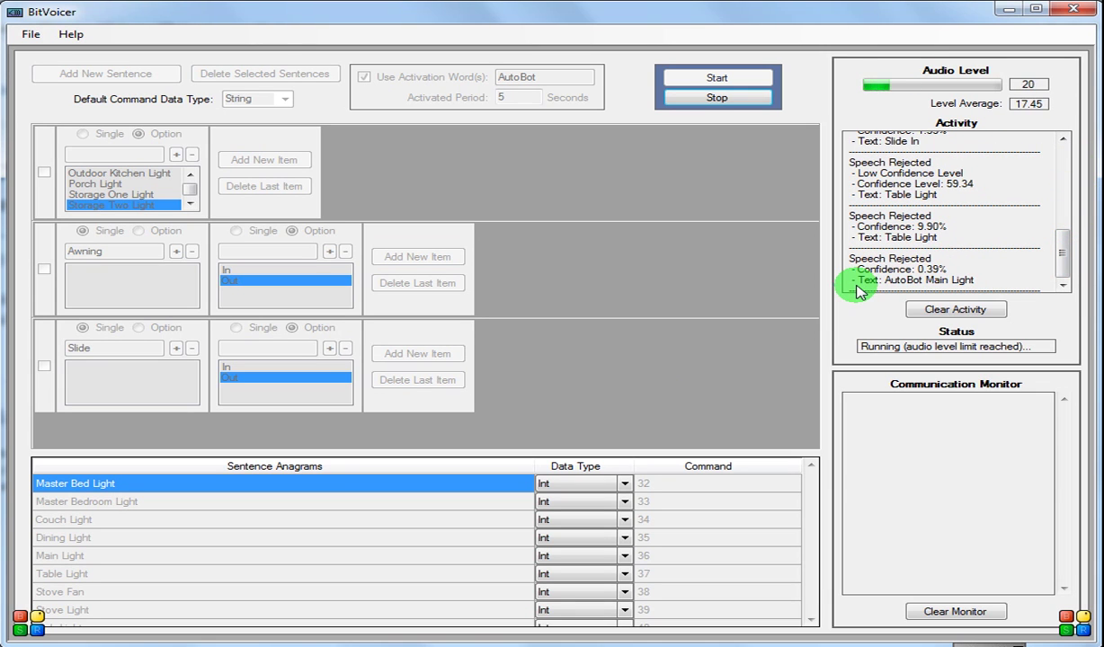